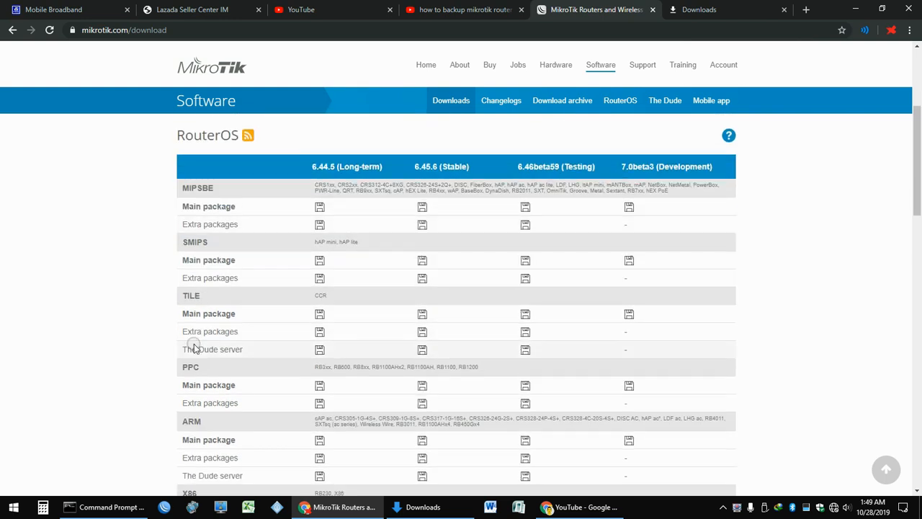
Step: Download the SMIPS main package and extra packages for RouterOS 6.45.6 (Stable)
{"action": "left_click_drag", "start_coordinate": [183, 260], "coordinate": [241, 262]}
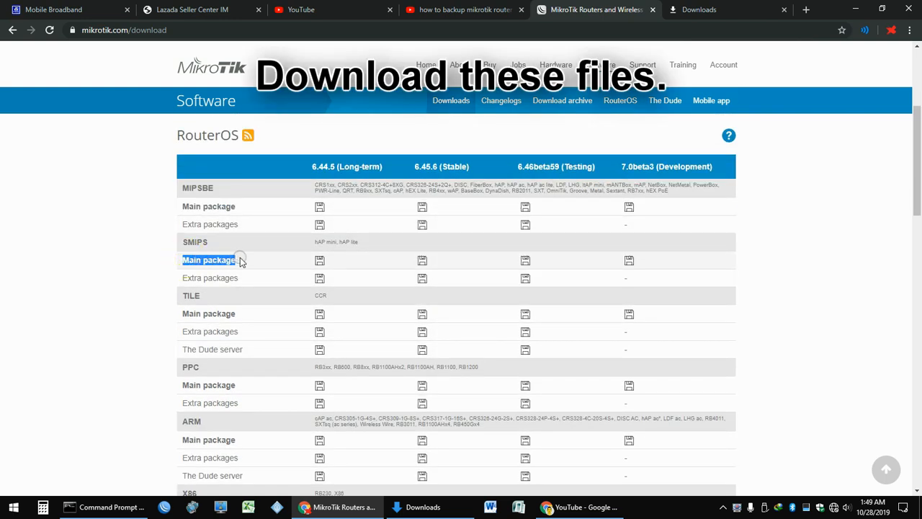
{"action": "left_click", "coordinate": [422, 261]}
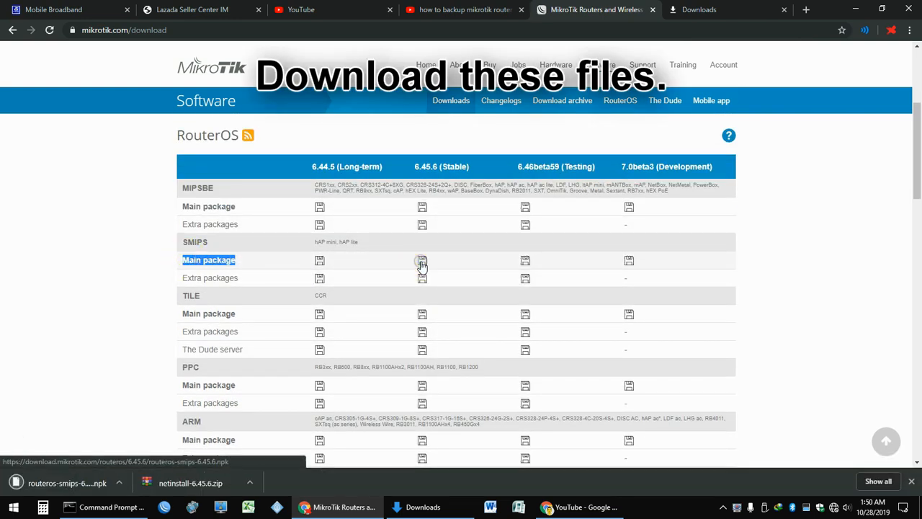
{"action": "left_click", "coordinate": [422, 277]}
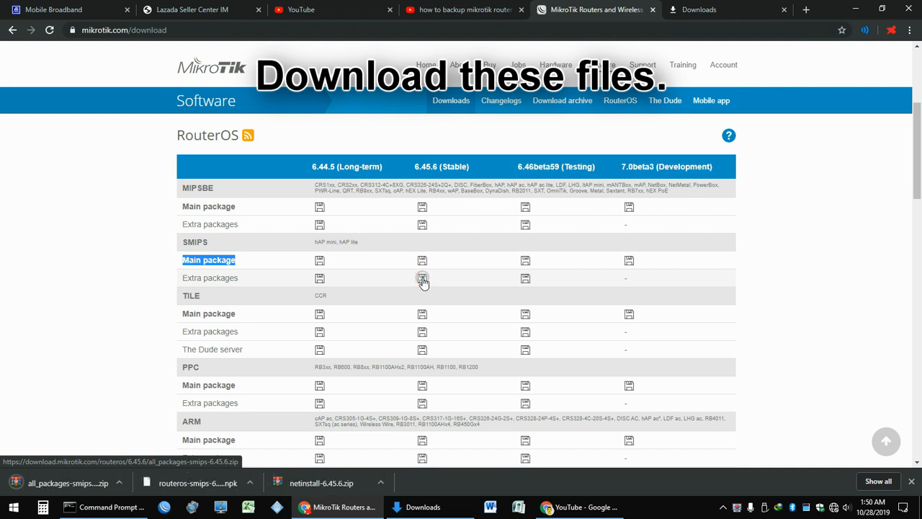
Step: Download the 6.45.6 (Stable) version of Netinstall
{"action": "scroll", "coordinate": [353, 252], "scroll_direction": "up", "scroll_amount": 3}
{"action": "left_click", "coordinate": [353, 249]}
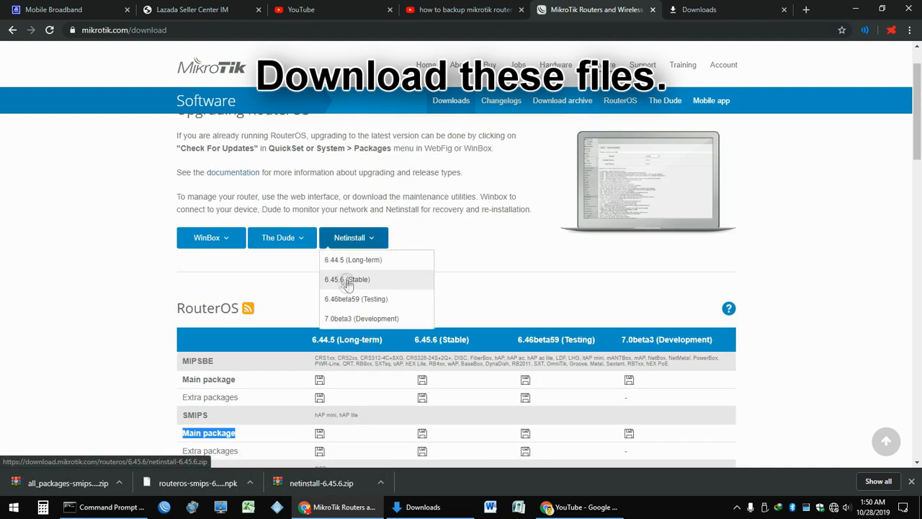
{"action": "left_click", "coordinate": [348, 281]}
{"action": "left_click", "coordinate": [350, 299]}
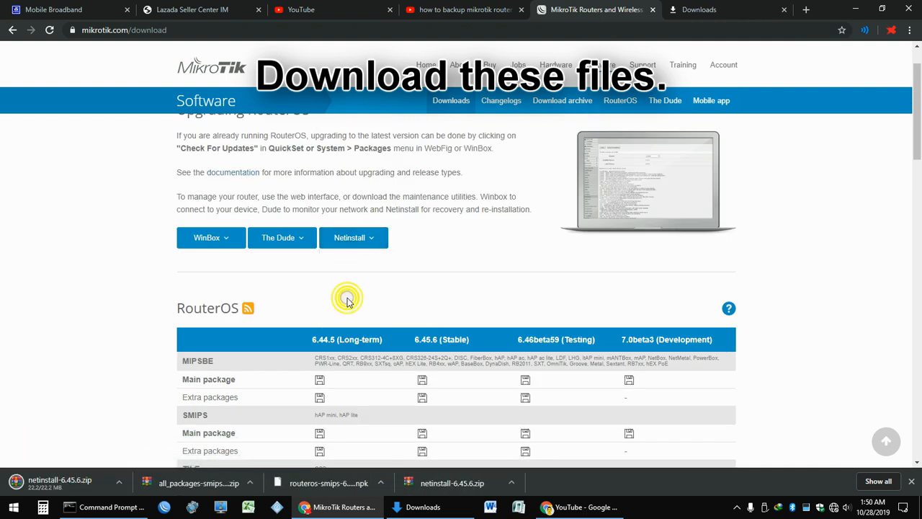
Step: Switch to the desktop's mikrotik folder and launch netinstall.exe from the netinstall-6.45.6.zip archive
{"action": "left_click", "coordinate": [855, 9]}
{"action": "left_click", "coordinate": [689, 199]}
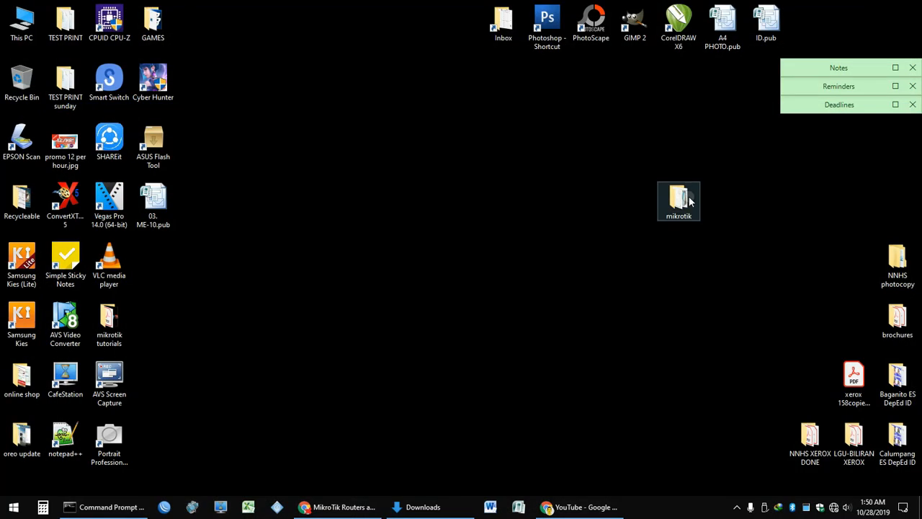
{"action": "double_click", "coordinate": [688, 199]}
{"action": "double_click", "coordinate": [408, 76]}
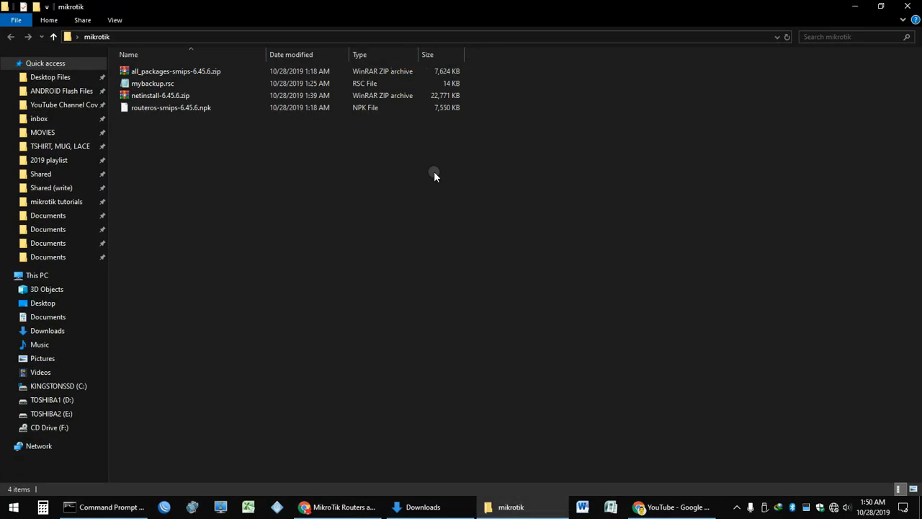
{"action": "double_click", "coordinate": [281, 96]}
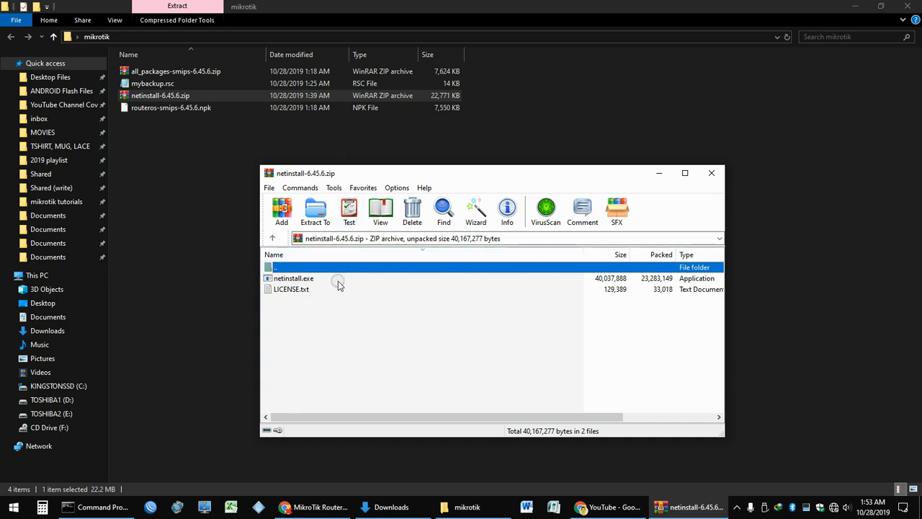
{"action": "double_click", "coordinate": [337, 279]}
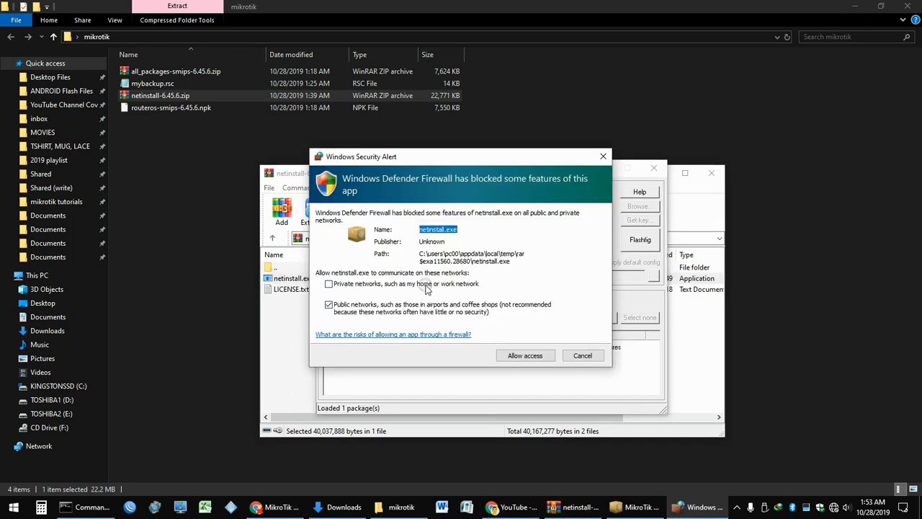
Step: Allow netinstall.exe through the firewall on private and public networks, and open Netinstall's network booting settings
{"action": "left_click", "coordinate": [425, 285]}
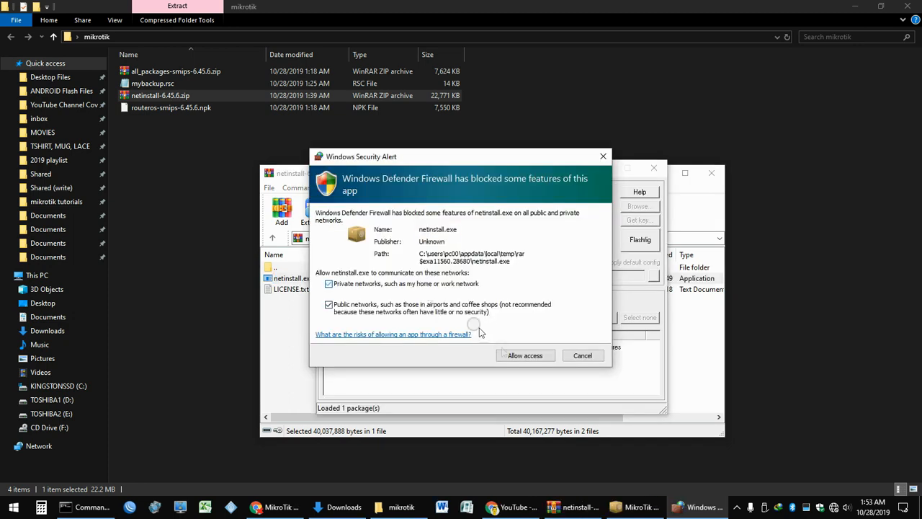
{"action": "left_click", "coordinate": [553, 358]}
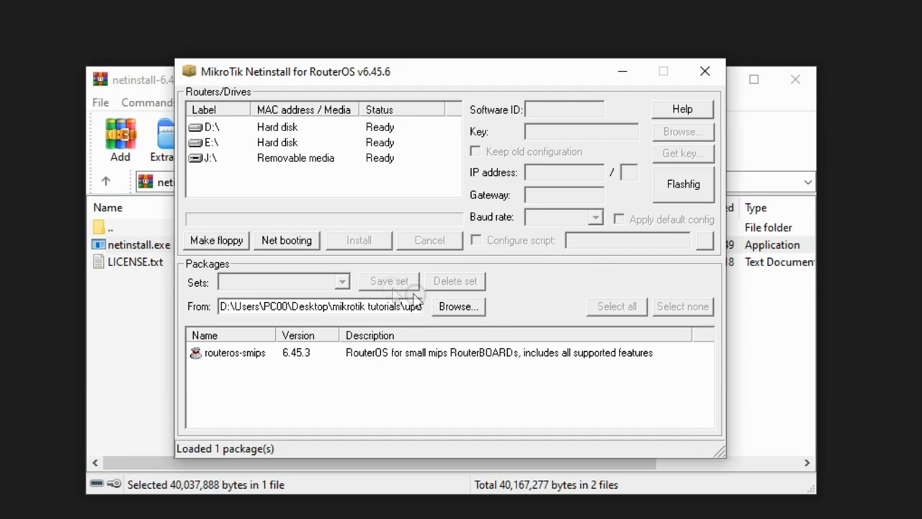
{"action": "left_click", "coordinate": [286, 240]}
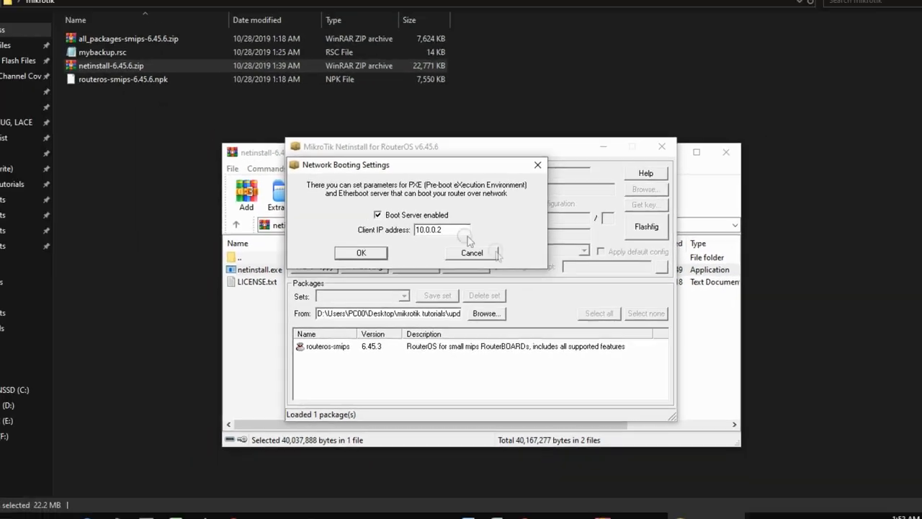
Step: Open the Internet Protocol Version 4 properties of the Ethernet adapter in Windows Network Connections
{"action": "right_click", "coordinate": [833, 508]}
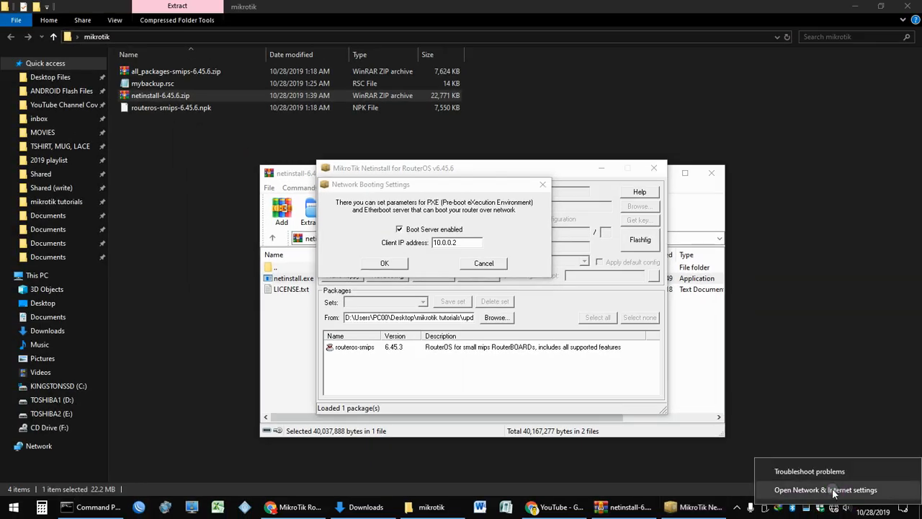
{"action": "left_click", "coordinate": [835, 490]}
{"action": "left_click", "coordinate": [283, 287]}
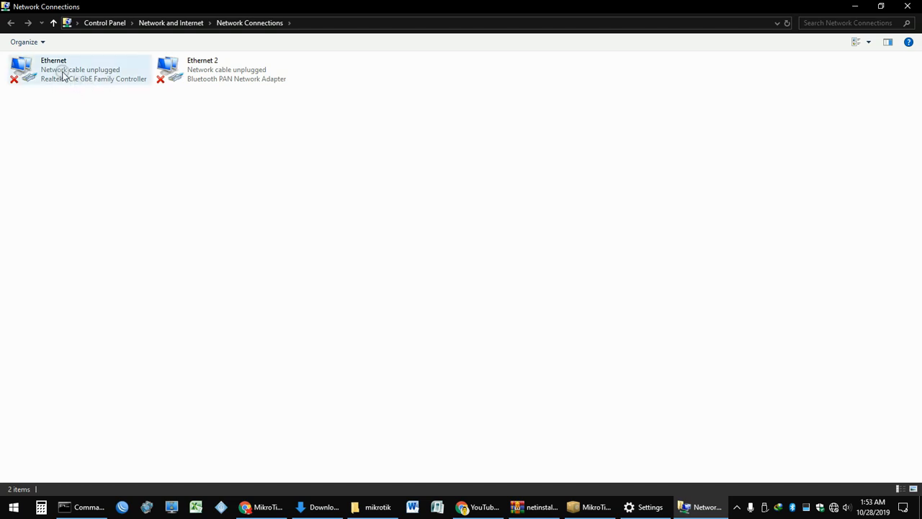
{"action": "right_click", "coordinate": [63, 74]}
{"action": "left_click", "coordinate": [105, 181]}
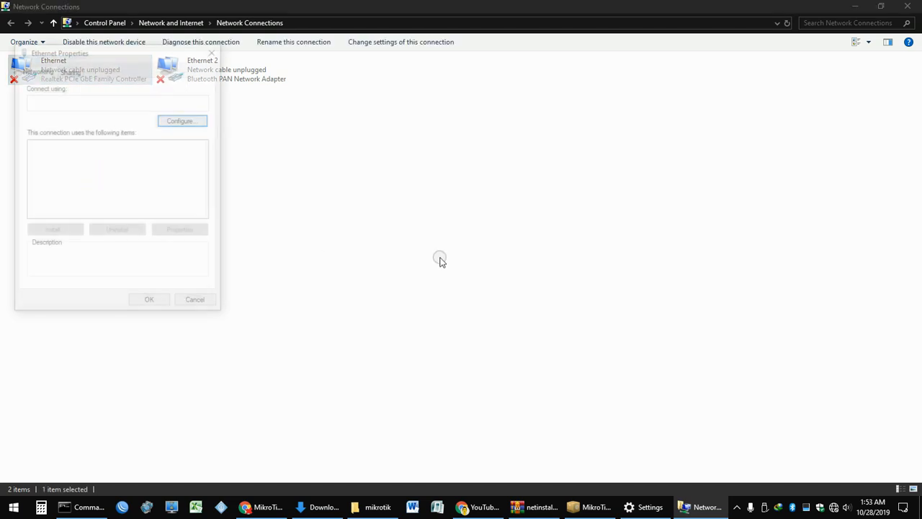
{"action": "left_click_drag", "start_coordinate": [84, 52], "coordinate": [383, 137]}
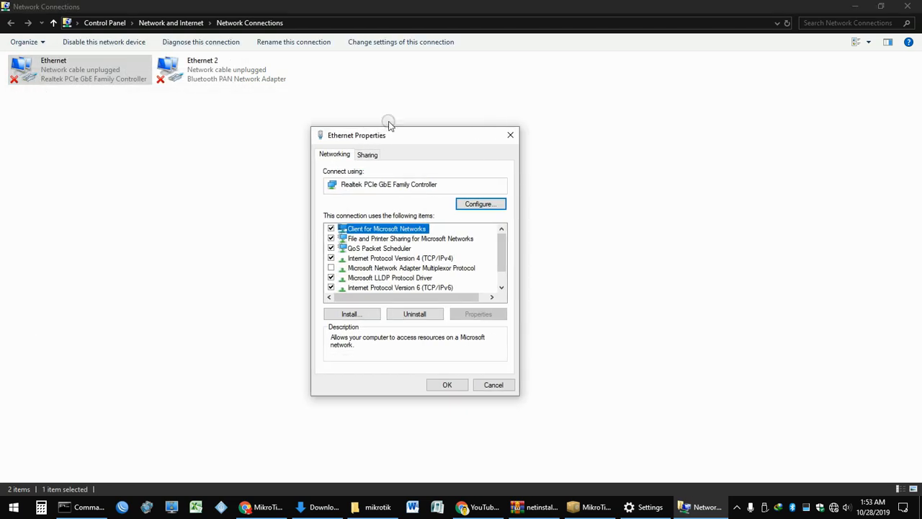
{"action": "left_click", "coordinate": [426, 258]}
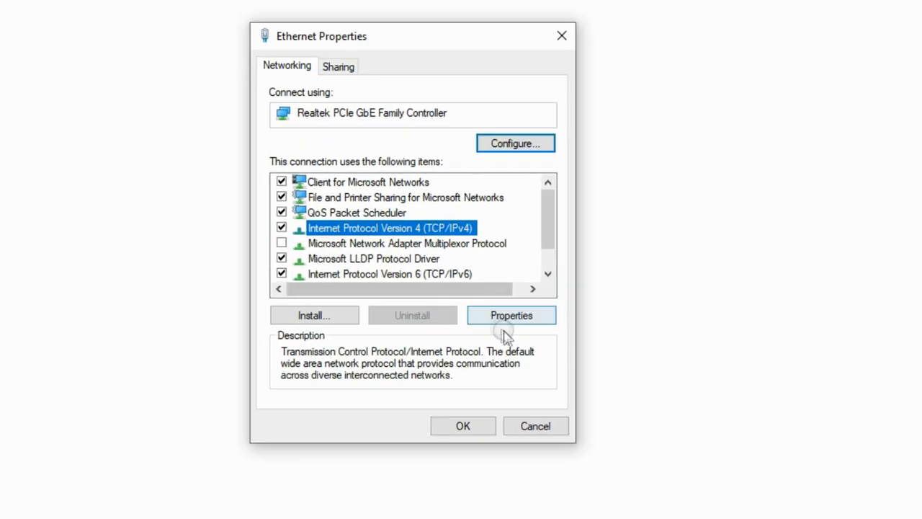
{"action": "left_click", "coordinate": [509, 321]}
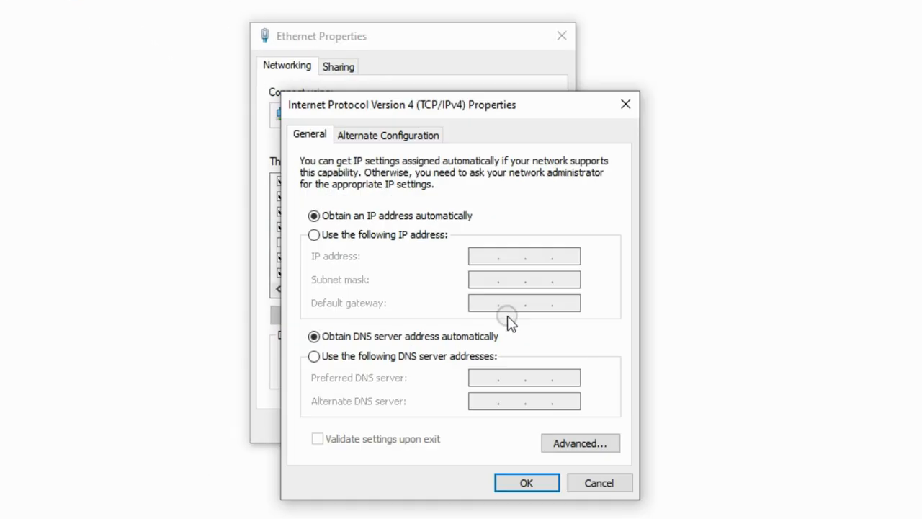
Step: Switch the Ethernet adapter to a manual IP address and set it to 10.0.0.1, checking Netinstall's client IP for reference
{"action": "left_click", "coordinate": [400, 242]}
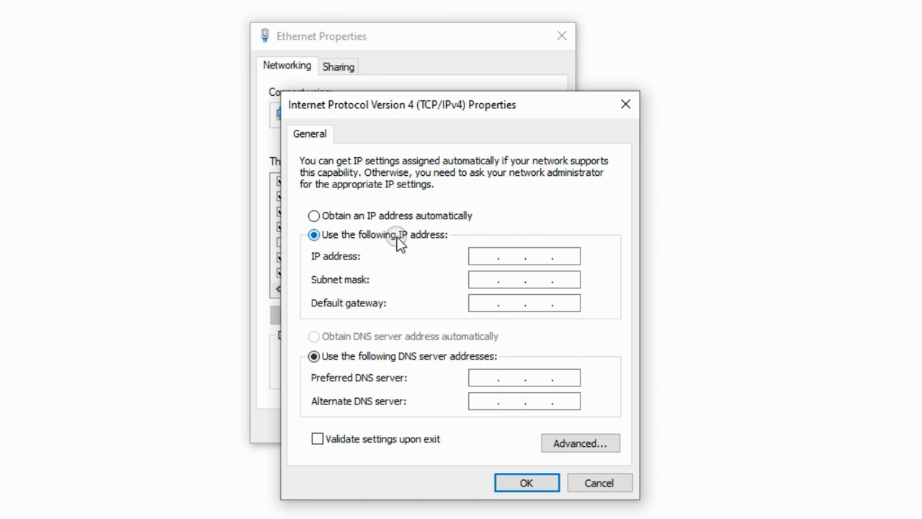
{"action": "left_click", "coordinate": [482, 256]}
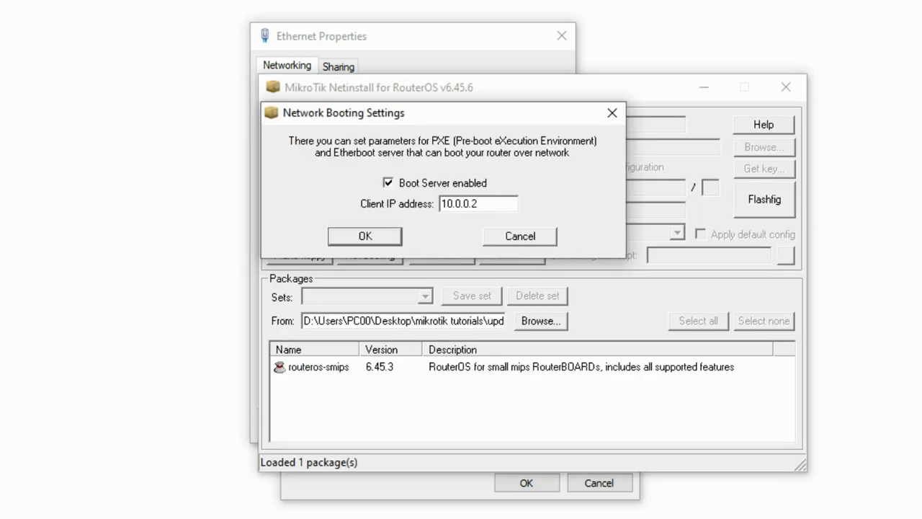
{"action": "left_click_drag", "start_coordinate": [494, 203], "coordinate": [396, 202]}
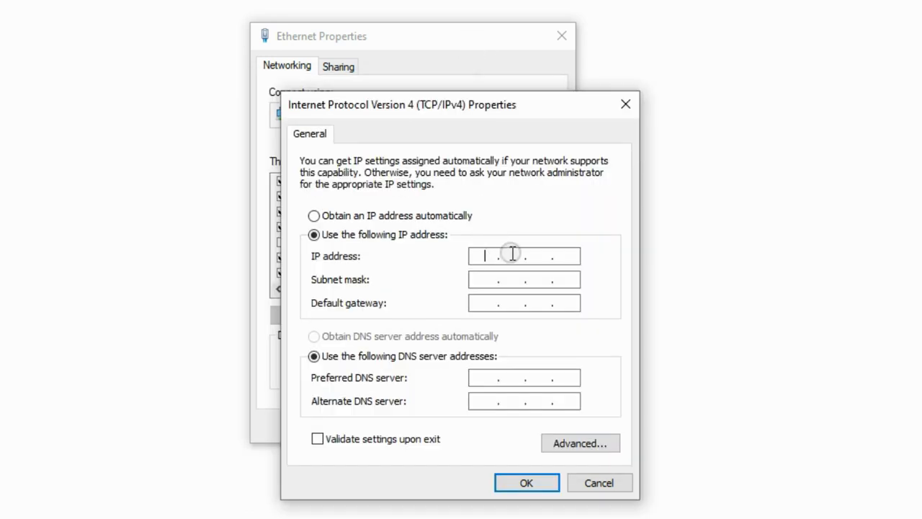
{"action": "type", "text": "10.0.0.2"}
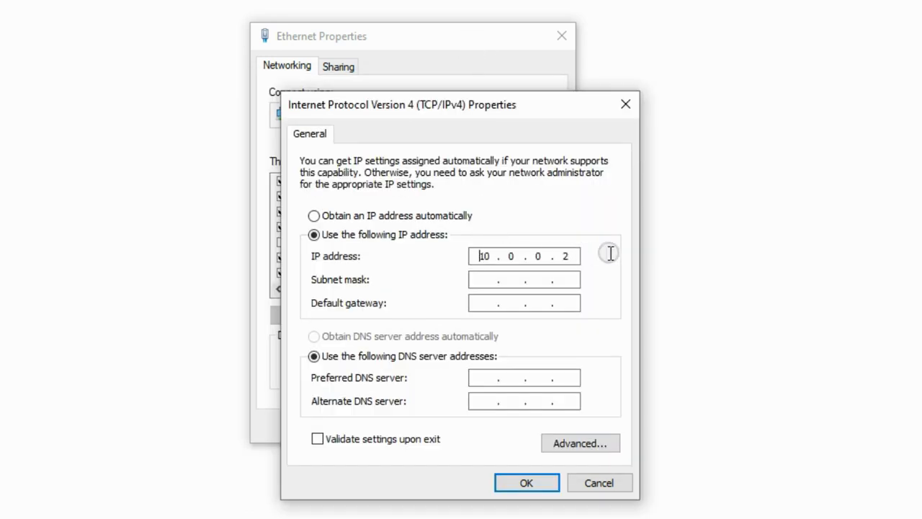
{"action": "key", "text": "BackSpace"}
{"action": "type", "text": "1"}
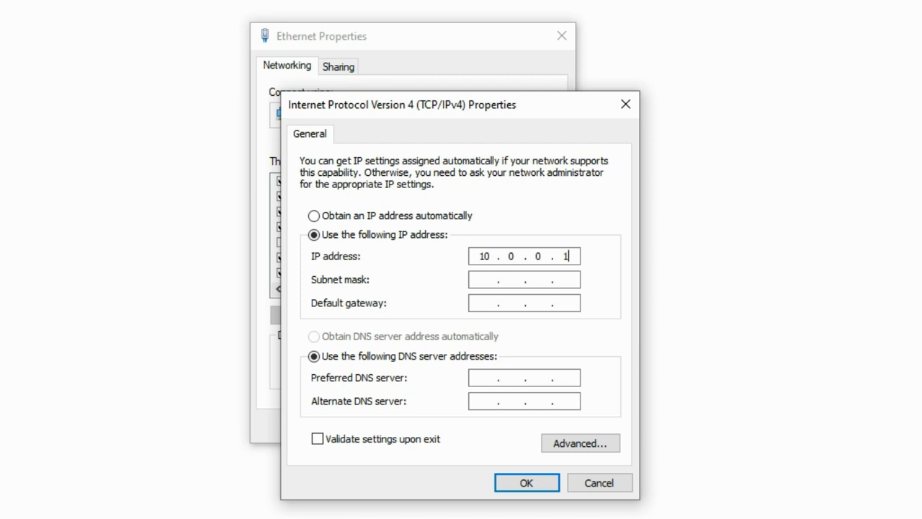
Step: Set the subnet mask to 255.255.255.0 and default gateway to 10.0.0.1, leave DNS empty, and apply the Ethernet settings
{"action": "key", "text": "Tab"}
{"action": "double_click", "coordinate": [511, 279]}
{"action": "type", "text": "255.255.255.0"}
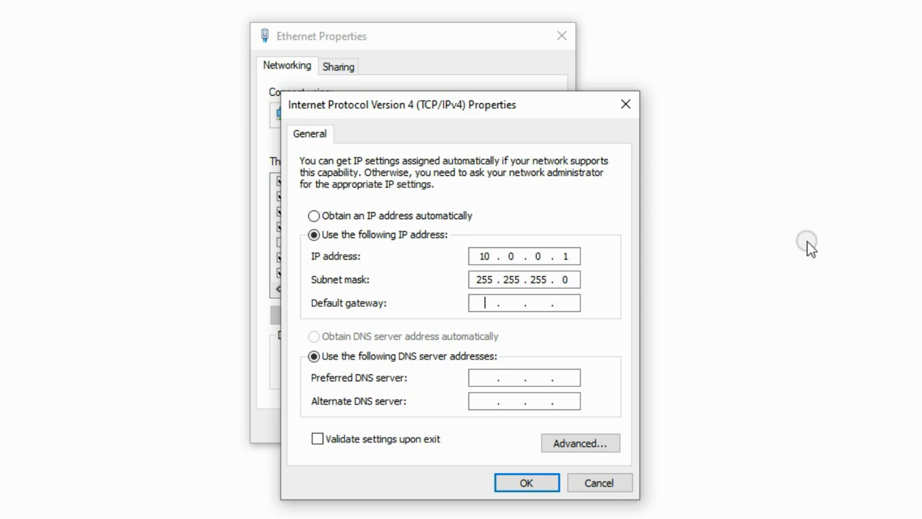
{"action": "type", "text": "10 . 0 . 0 . 1"}
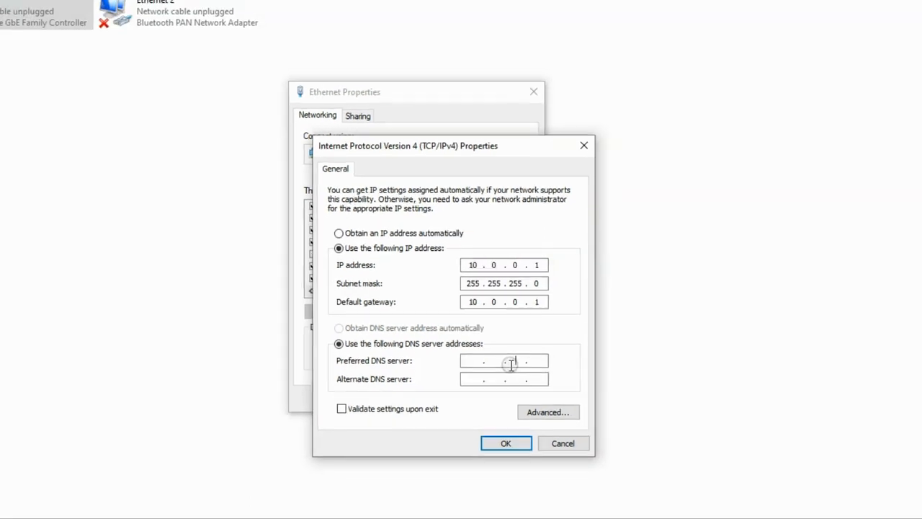
{"action": "left_click", "coordinate": [511, 362]}
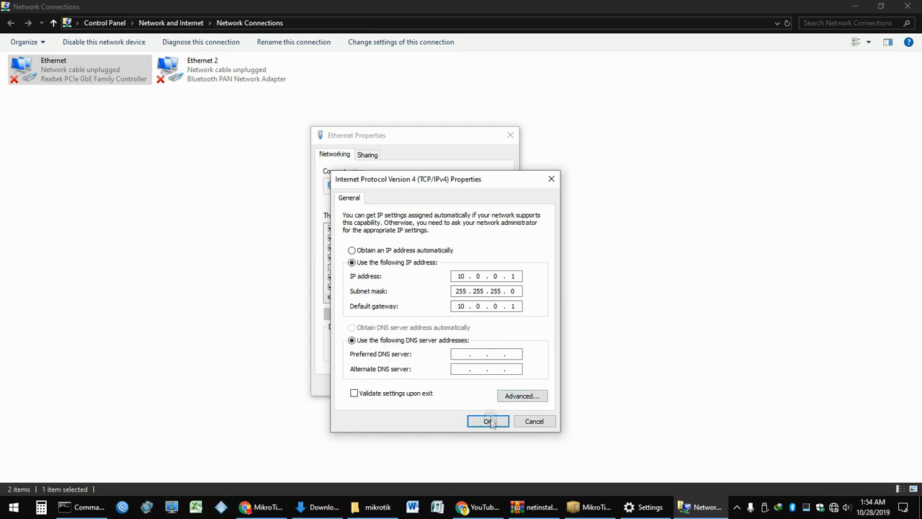
{"action": "left_click", "coordinate": [490, 421]}
{"action": "left_click", "coordinate": [448, 386]}
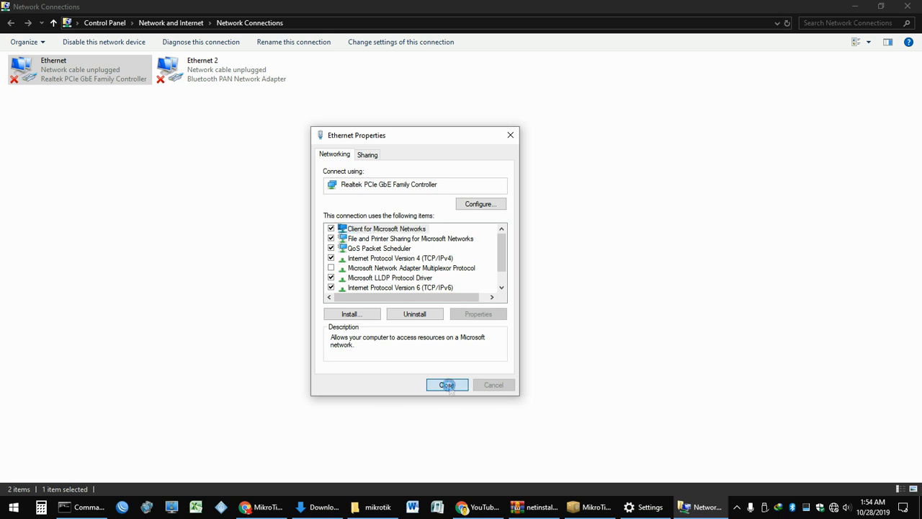
Step: Accept the network booting settings with the boot server enabled and client IP 10.0.0.2, and minimize the Windows network windows
{"action": "left_click", "coordinate": [854, 7]}
{"action": "left_click", "coordinate": [251, 374]}
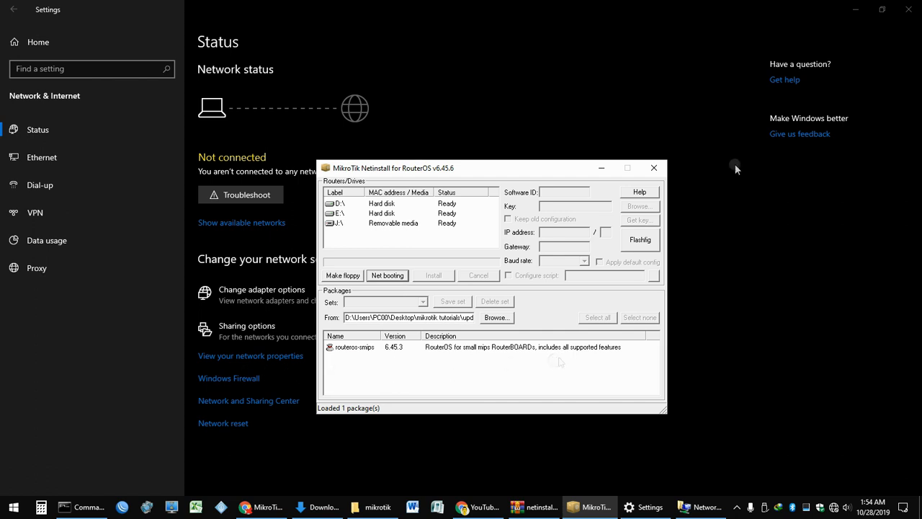
{"action": "left_click", "coordinate": [856, 8]}
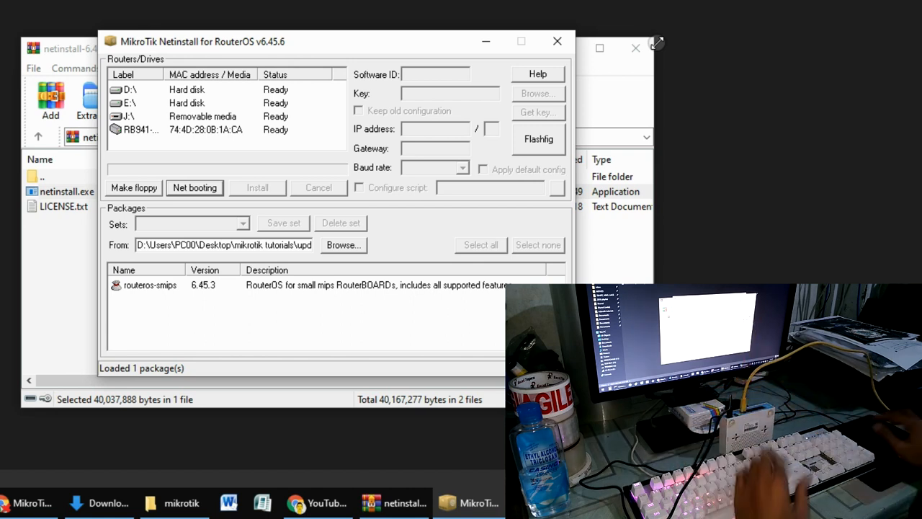
Step: Select the RB941-2nD router in the Routers/Drives list, widening the Label column and enlarging the Netinstall window
{"action": "left_click_drag", "start_coordinate": [165, 74], "coordinate": [198, 74]}
{"action": "left_click", "coordinate": [162, 130]}
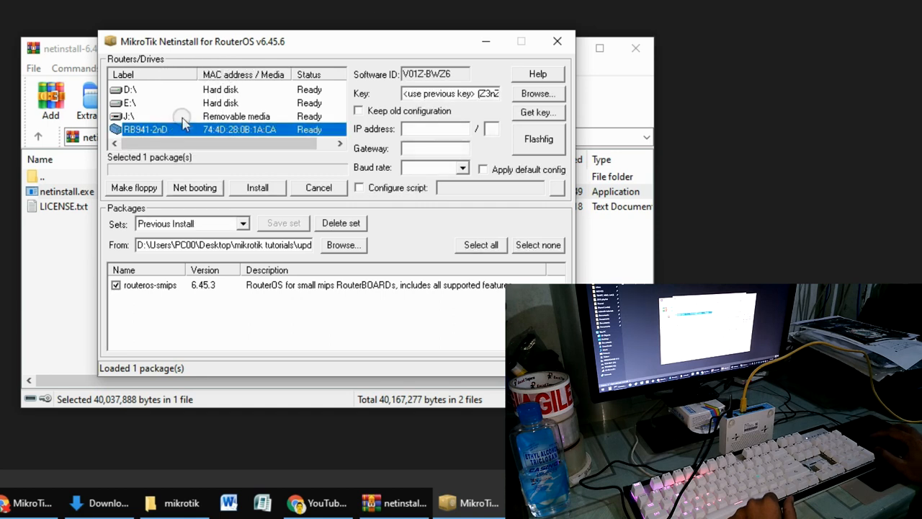
{"action": "left_click_drag", "start_coordinate": [432, 376], "coordinate": [432, 416]}
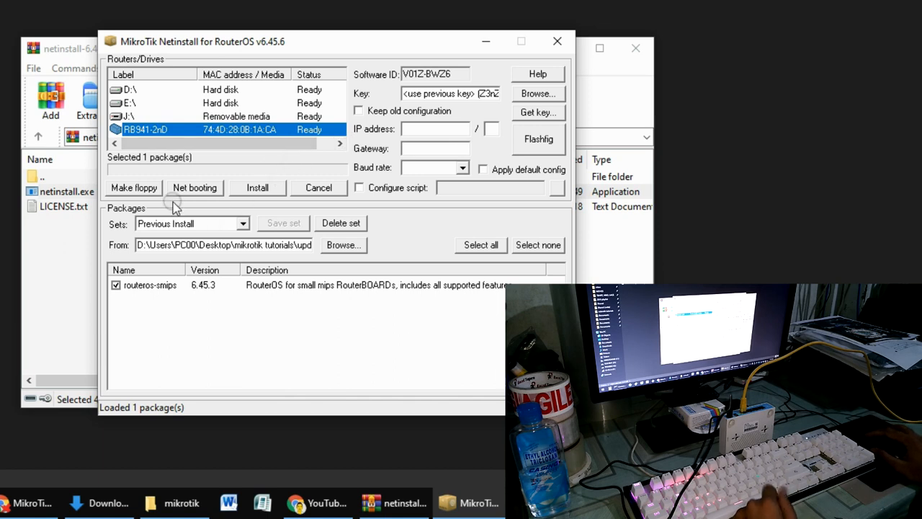
Step: Set the package source folder to the desktop's mikrotik folder and include the routeros-smips 6.45.6 package
{"action": "left_click", "coordinate": [340, 245]}
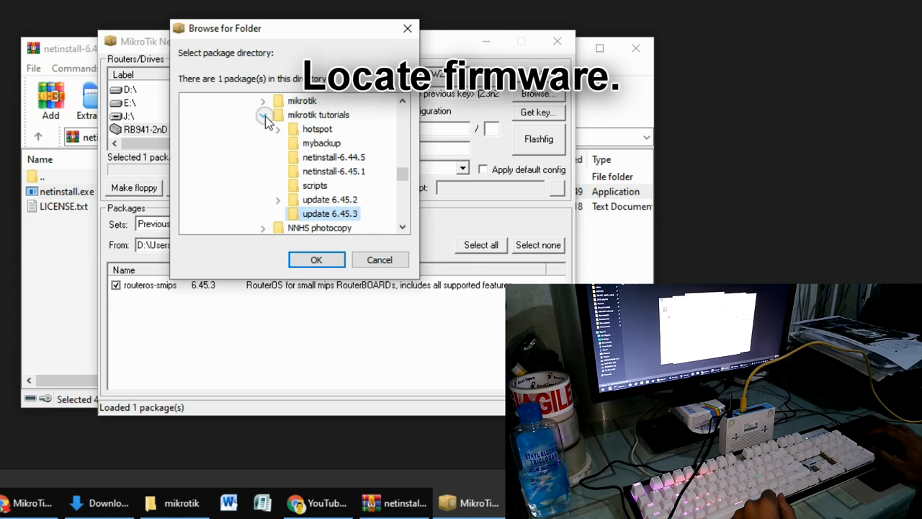
{"action": "left_click", "coordinate": [264, 116]}
{"action": "mouse_move", "coordinate": [401, 177]}
{"action": "left_mouse_down"}
{"action": "mouse_move", "coordinate": [401, 165]}
{"action": "mouse_move", "coordinate": [401, 173]}
{"action": "left_mouse_up"}
{"action": "left_click", "coordinate": [330, 173]}
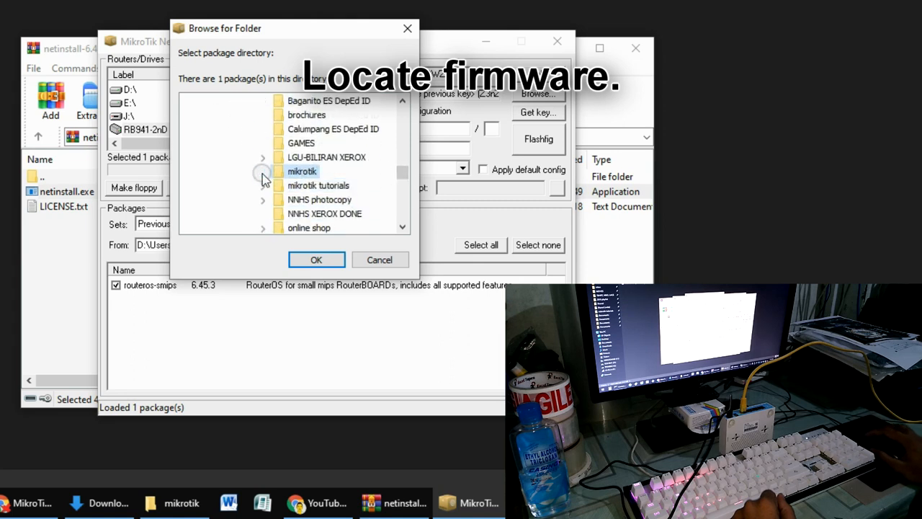
{"action": "left_click", "coordinate": [317, 261]}
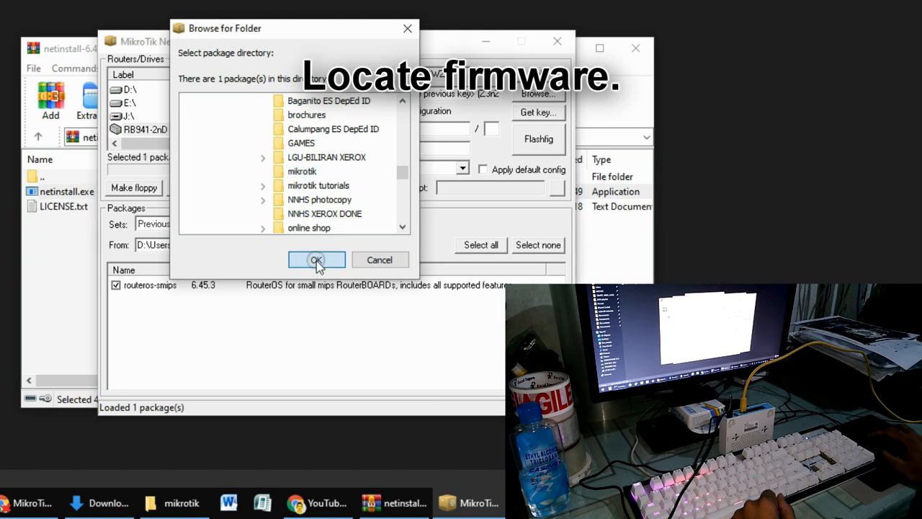
{"action": "left_click", "coordinate": [207, 295]}
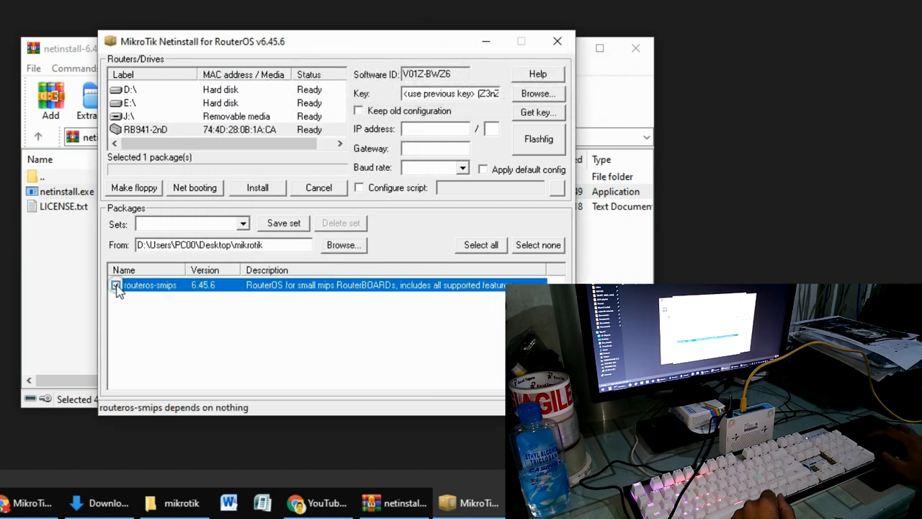
Step: Try to install the routeros-smips 6.45.6 package on the RB941-2nD router, and reselect the router in the device list
{"action": "left_click", "coordinate": [260, 191]}
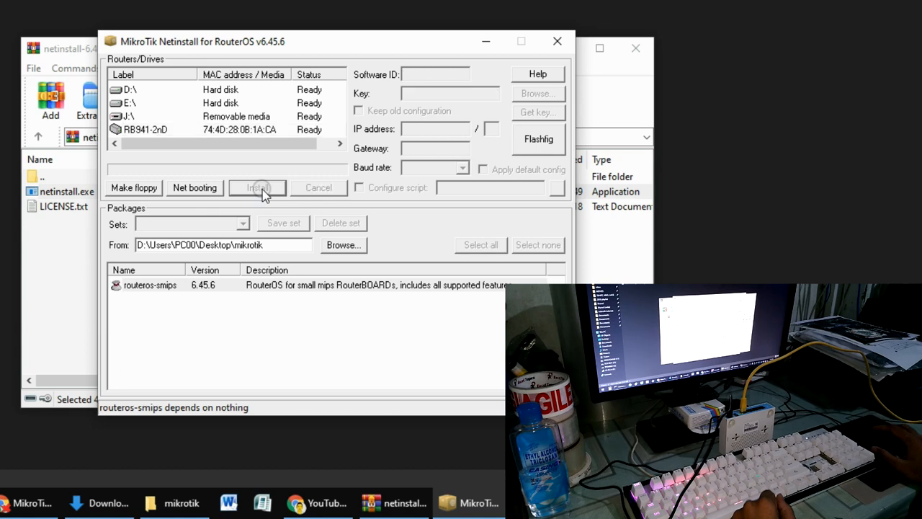
{"action": "left_click", "coordinate": [326, 131]}
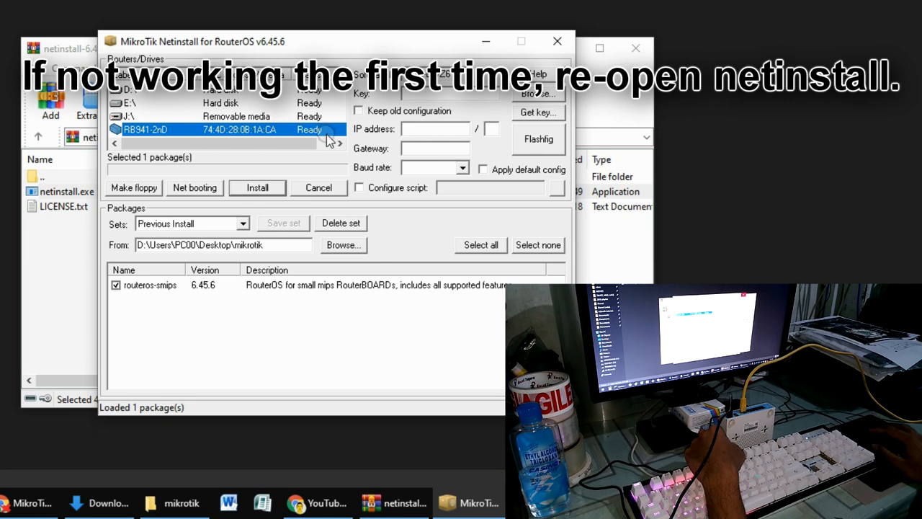
Step: Close Netinstall and relaunch netinstall.exe from the netinstall-6.45.6.zip archive, allowing it to run
{"action": "left_click", "coordinate": [557, 41]}
{"action": "double_click", "coordinate": [100, 191]}
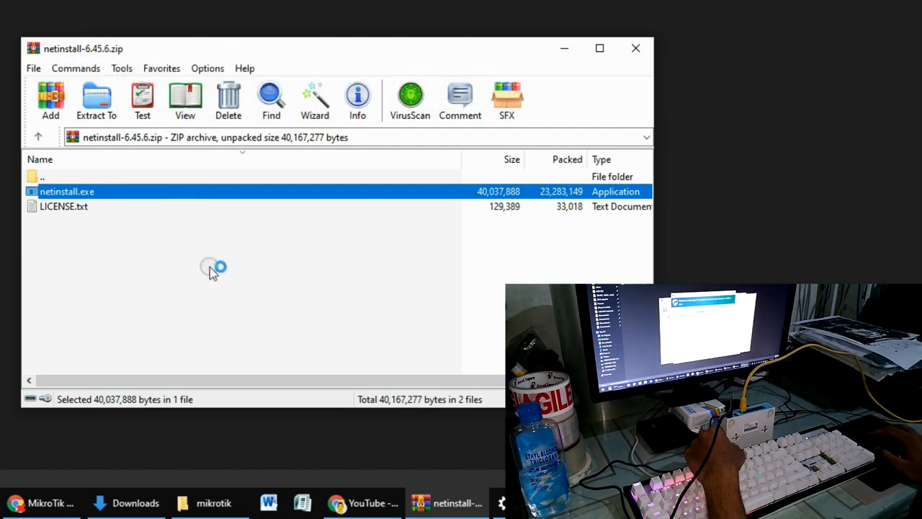
{"action": "left_click", "coordinate": [362, 298]}
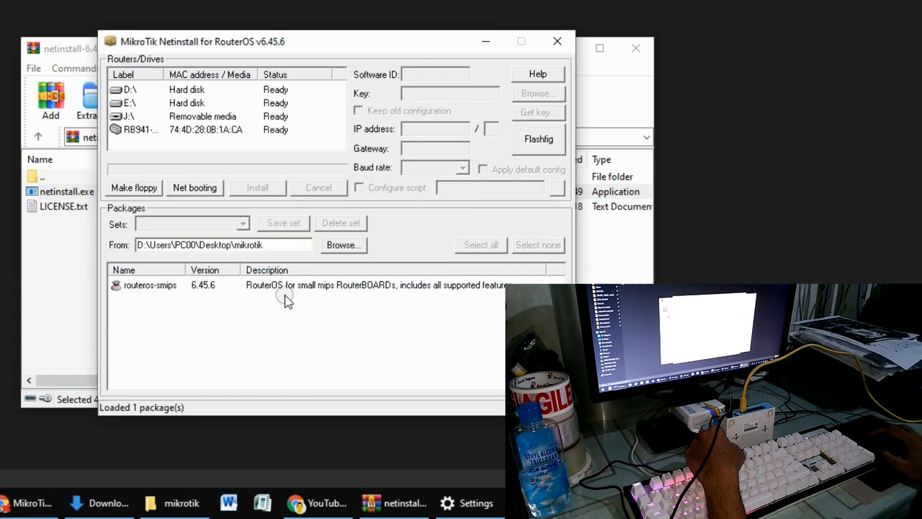
Step: Select the RB941-2nD router in the reopened Netinstall and install the routeros-smips 6.45.6 package on it
{"action": "left_click", "coordinate": [144, 285]}
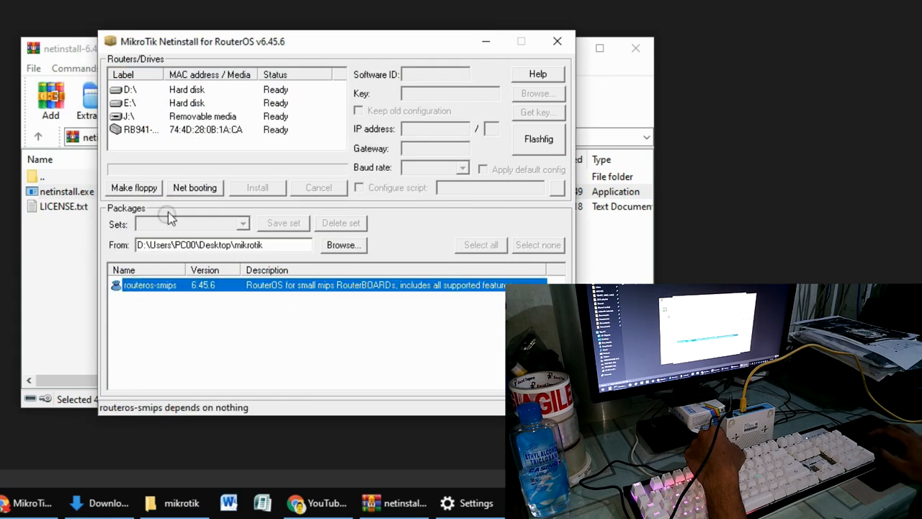
{"action": "left_click", "coordinate": [203, 132]}
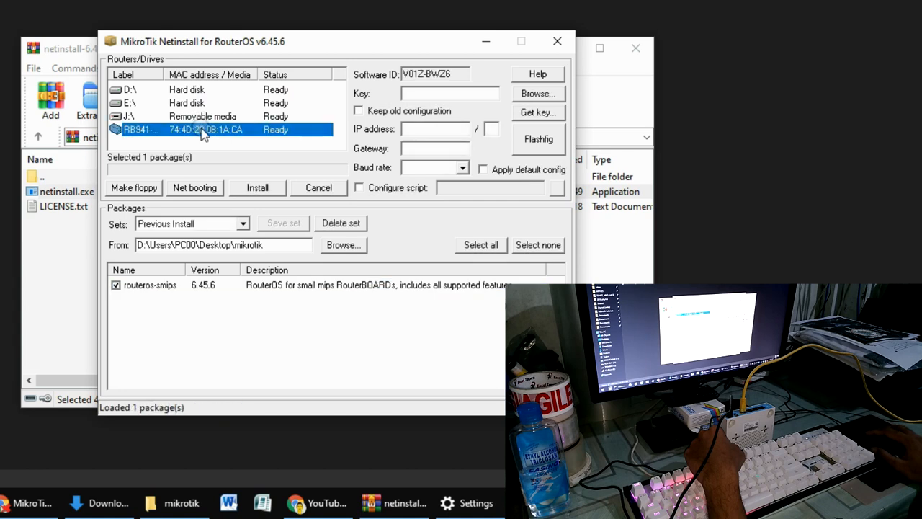
{"action": "left_click", "coordinate": [250, 192]}
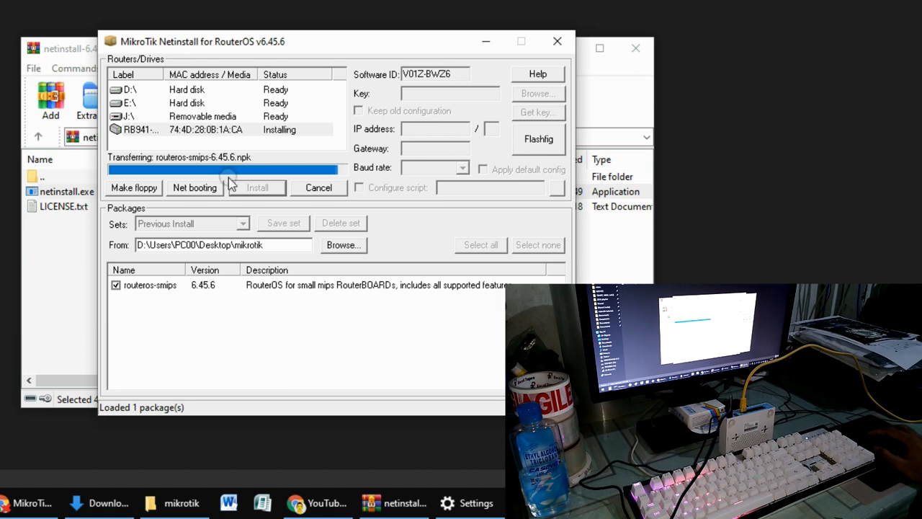
{"action": "left_click", "coordinate": [230, 182]}
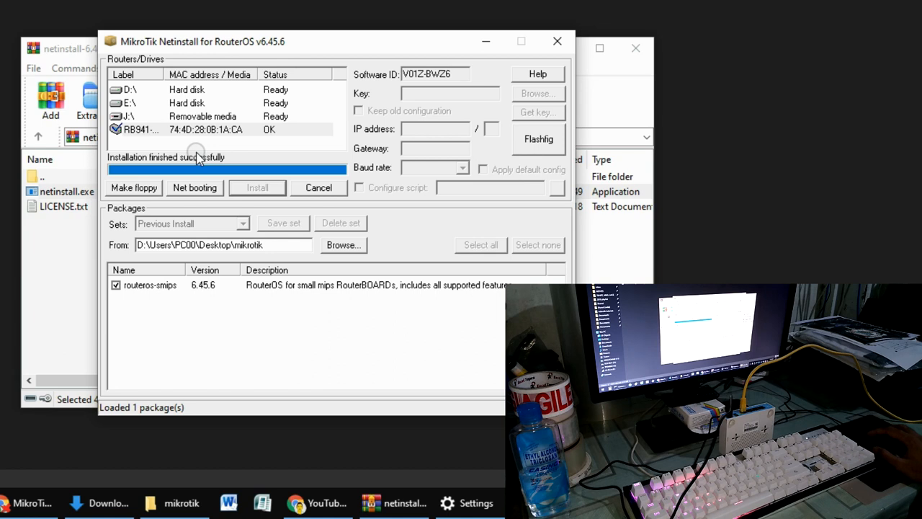
Step: Check the router's installation status, and close Netinstall and the netinstall-6.45.6.zip archive window
{"action": "left_click", "coordinate": [258, 130]}
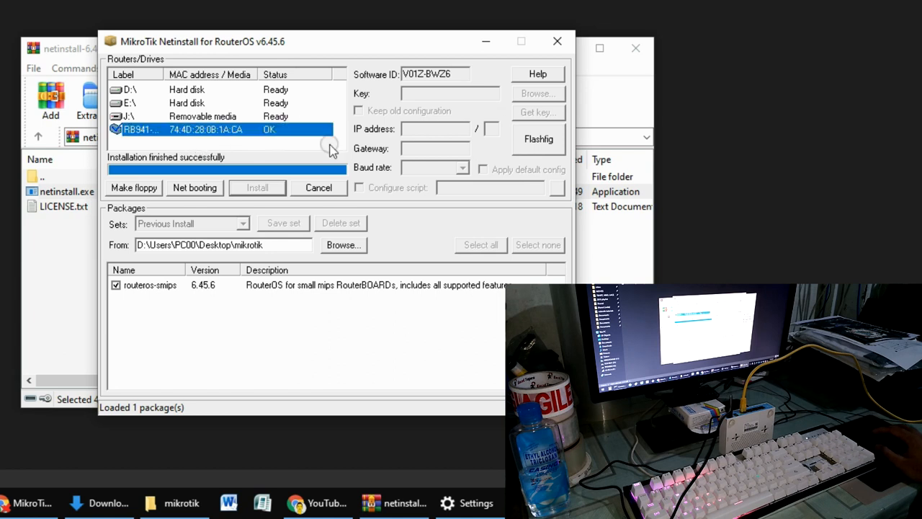
{"action": "left_click", "coordinate": [563, 48]}
{"action": "left_click", "coordinate": [637, 48]}
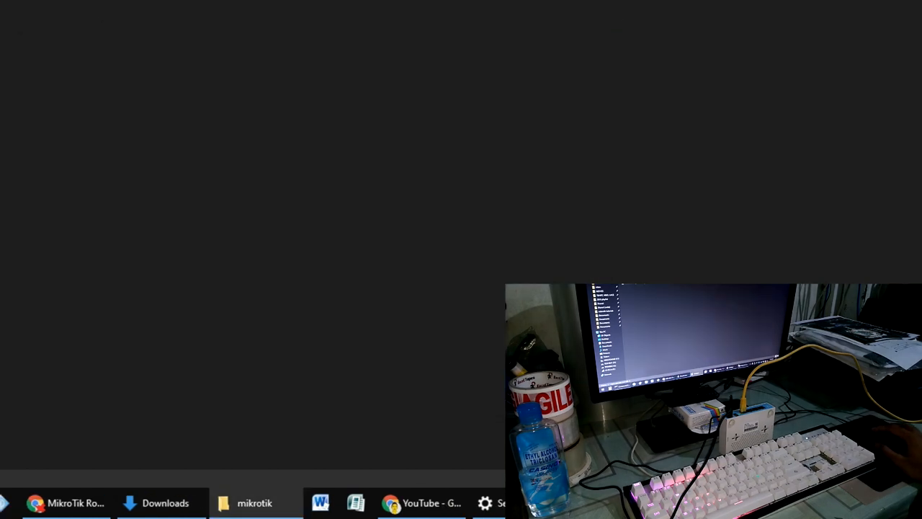